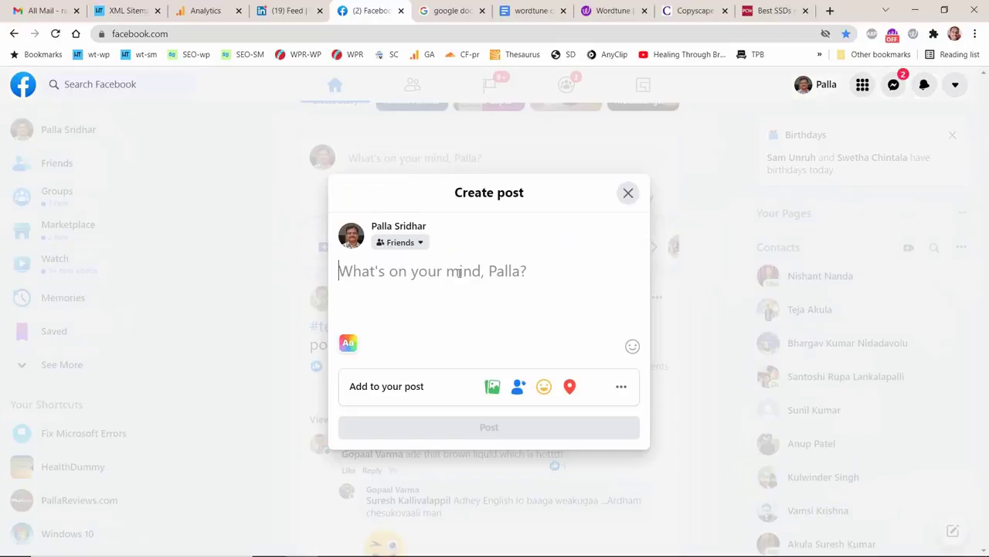
- Copy the Microsoft 365 Personal paragraph from the wordtune document in Google Docs
{"action": "left_click", "coordinate": [532, 10]}
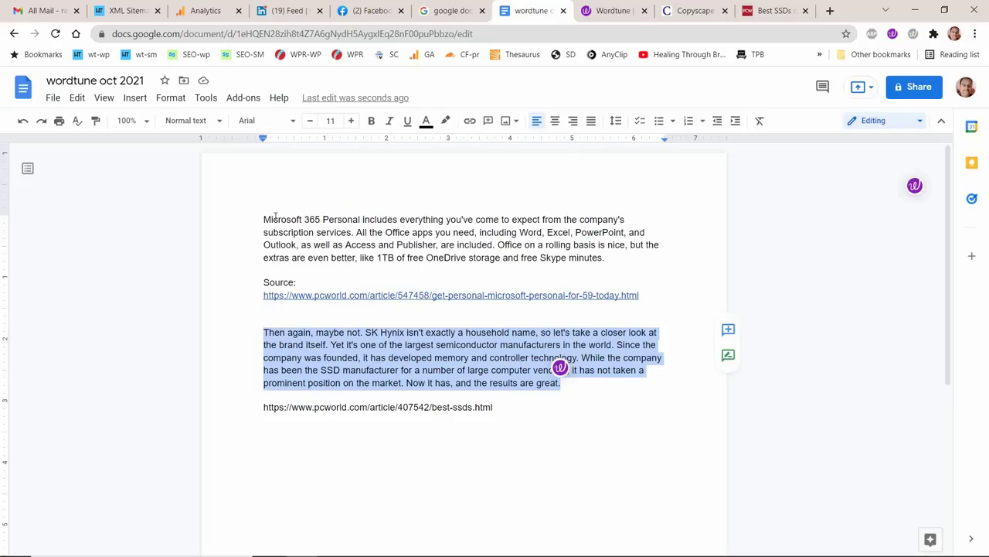
{"action": "left_click_drag", "start_coordinate": [263, 219], "coordinate": [617, 259]}
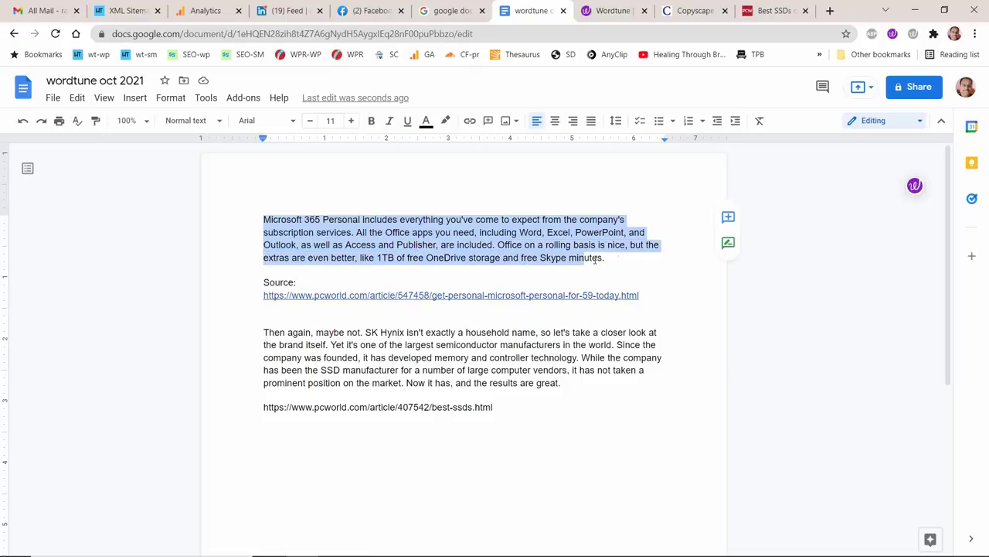
{"action": "right_click", "coordinate": [510, 247]}
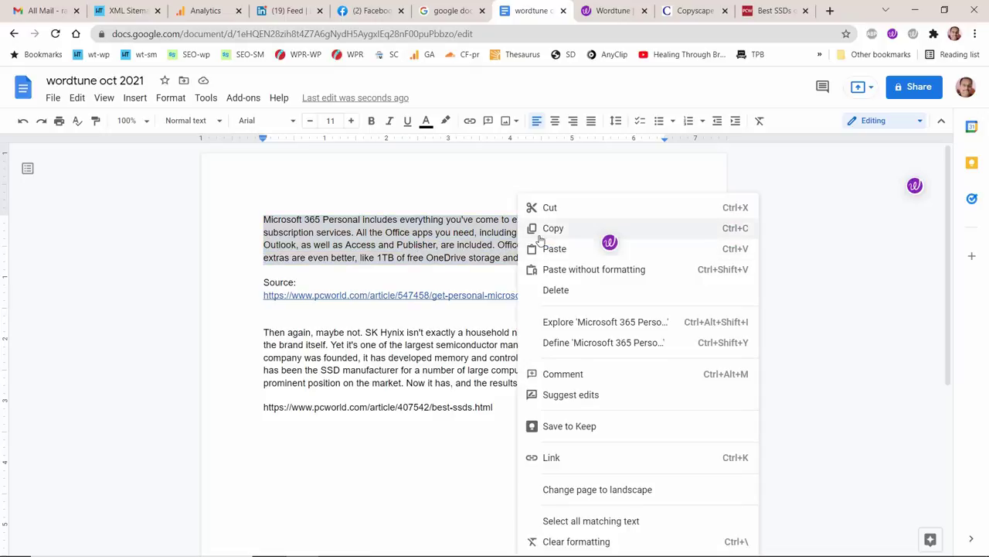
{"action": "left_click", "coordinate": [550, 227]}
- Paste the paragraph into the post, enable Wordtune on Facebook with corrections, and keep the draft
{"action": "left_click", "coordinate": [371, 10]}
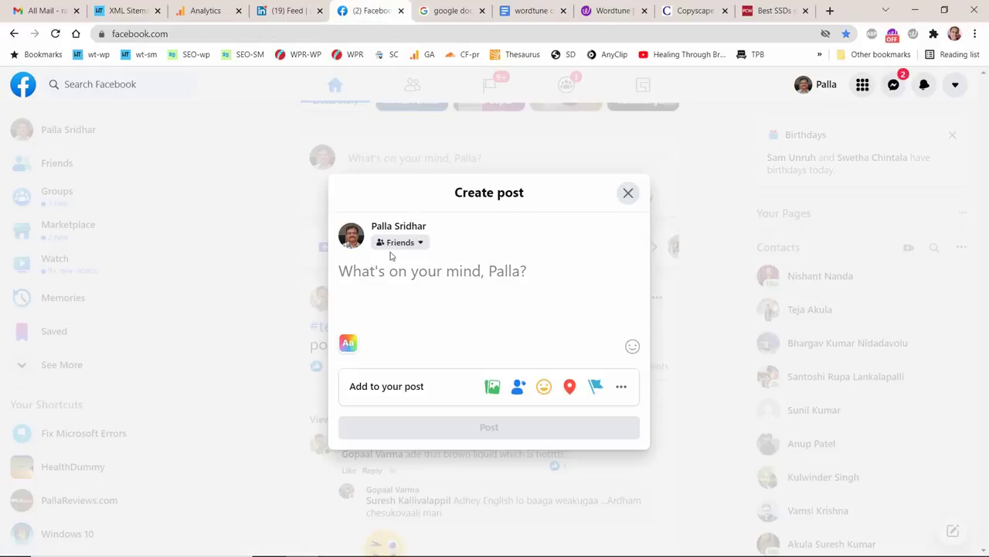
{"action": "key", "text": "ctrl+v"}
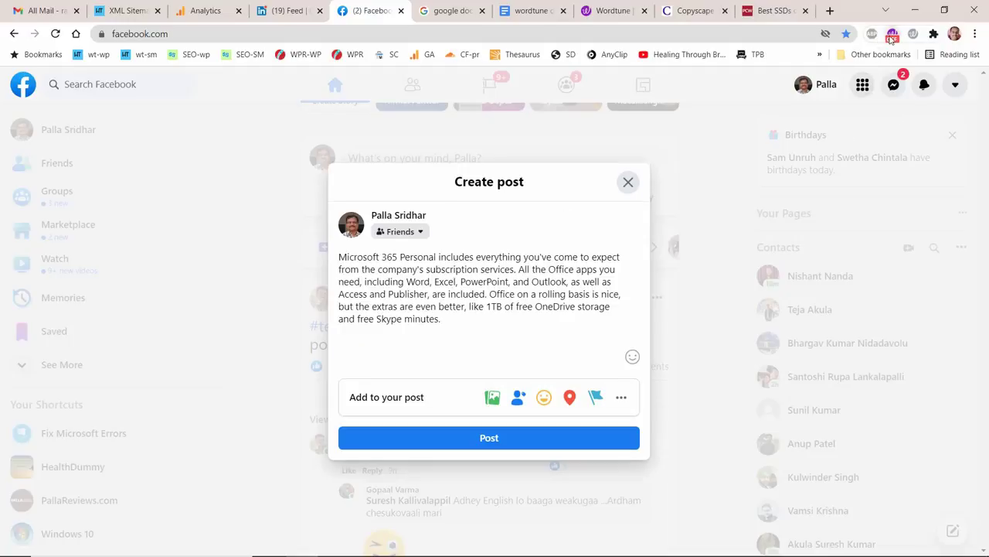
{"action": "left_click", "coordinate": [893, 36]}
{"action": "left_click", "coordinate": [860, 101]}
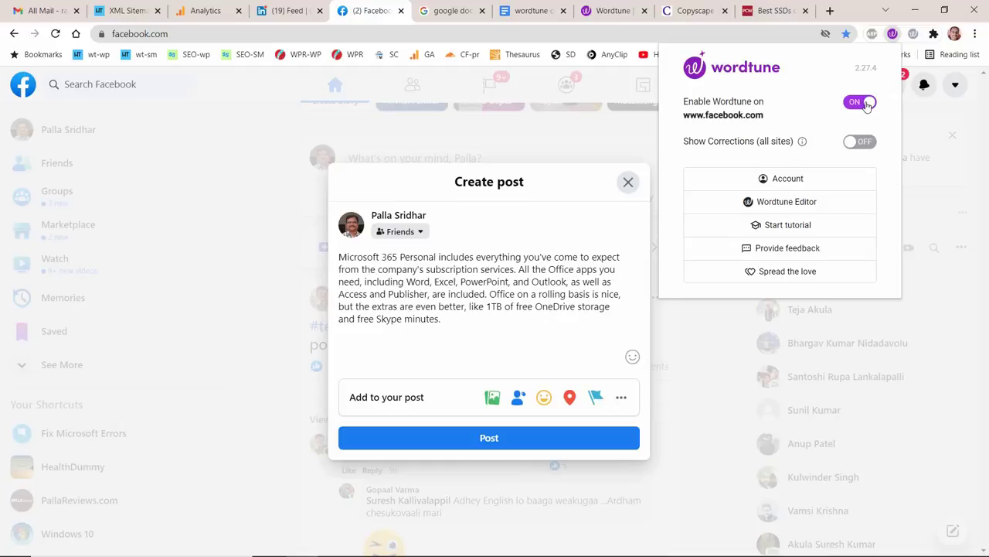
{"action": "left_click", "coordinate": [859, 142]}
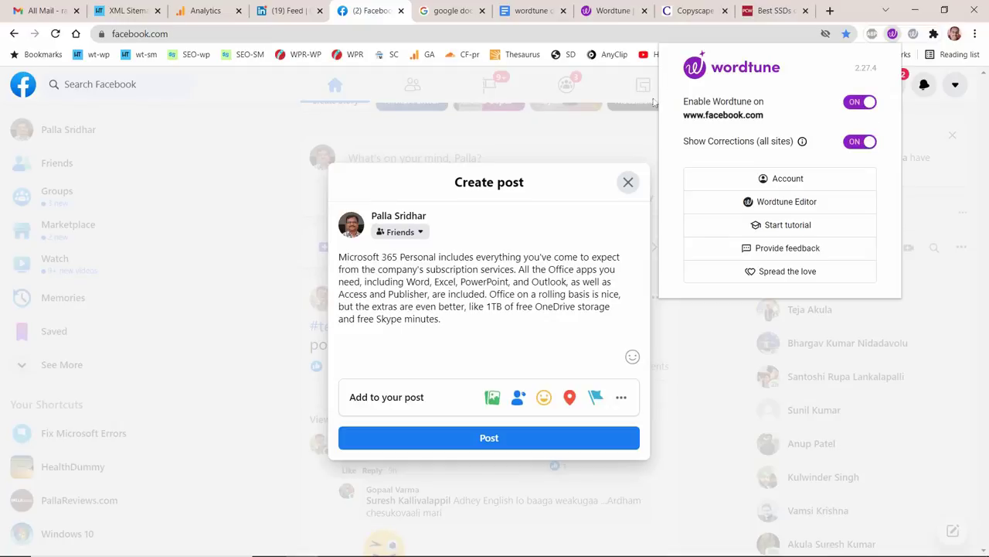
{"action": "left_click", "coordinate": [575, 133]}
{"action": "left_click", "coordinate": [464, 325]}
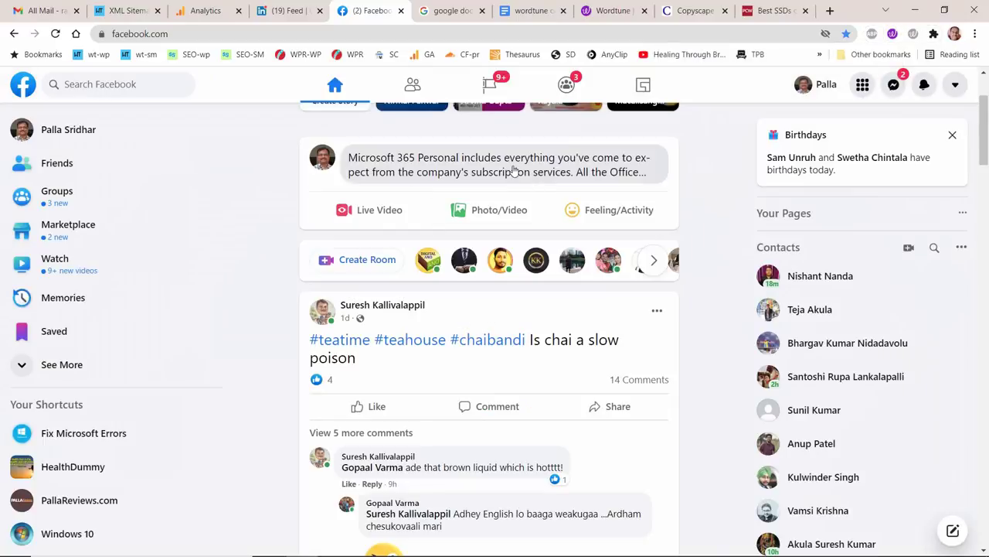
- Reopen the Create post draft holding the pasted Microsoft 365 Personal paragraph
{"action": "left_click", "coordinate": [464, 162]}
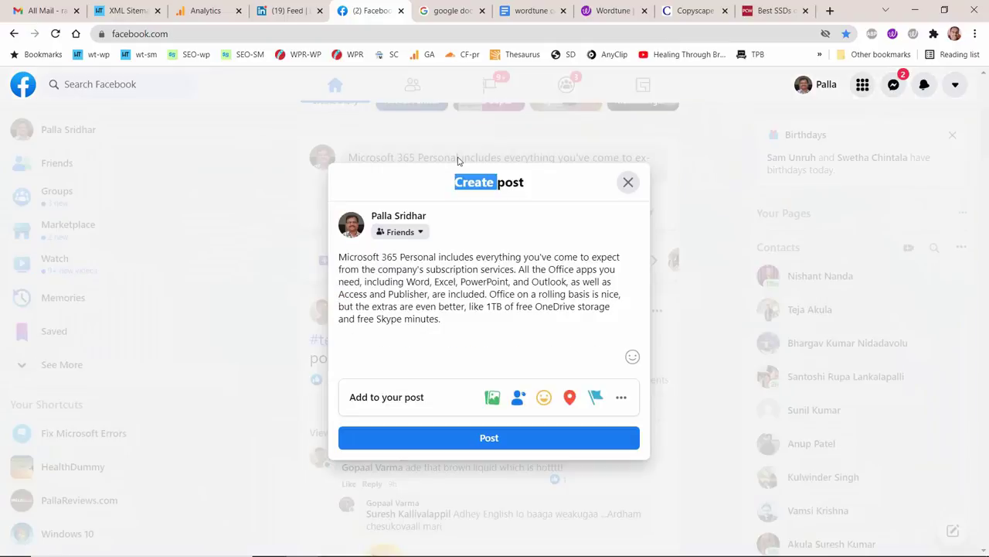
{"action": "key", "text": "Escape"}
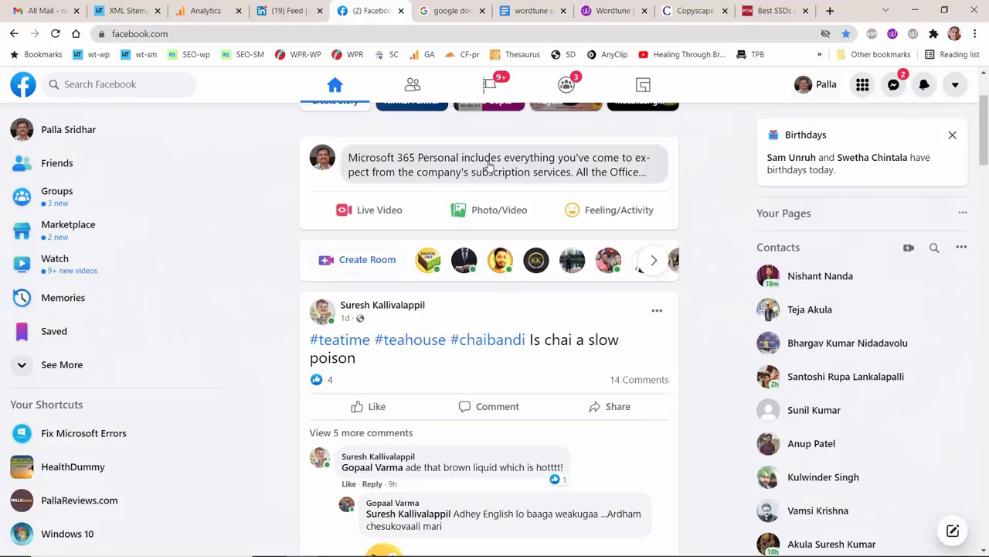
{"action": "left_click", "coordinate": [548, 176]}
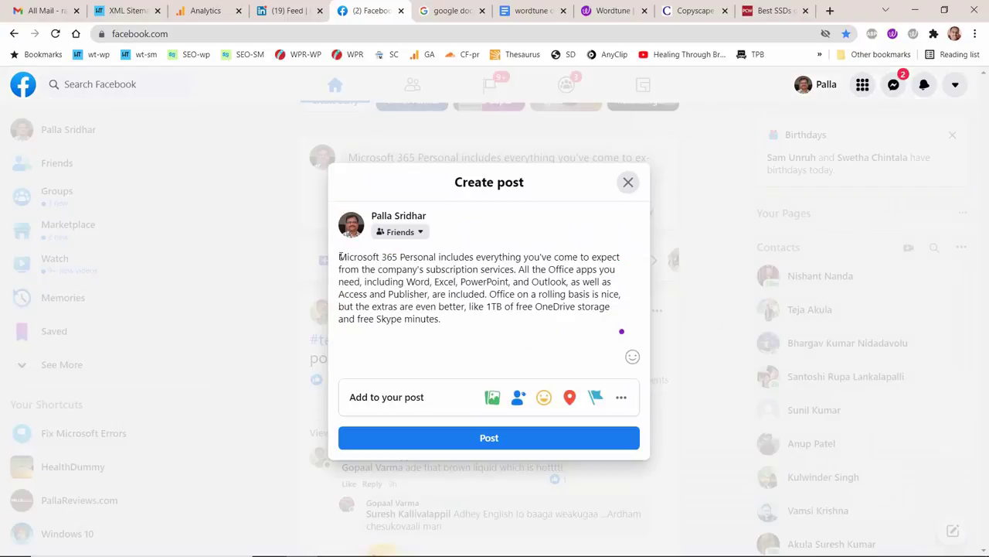
- Select the post text and apply Wordtune's rephrasing of the first sentence
{"action": "mouse_move", "coordinate": [339, 256]}
{"action": "left_mouse_down"}
{"action": "mouse_move", "coordinate": [449, 293]}
{"action": "mouse_move", "coordinate": [617, 323]}
{"action": "left_mouse_up"}
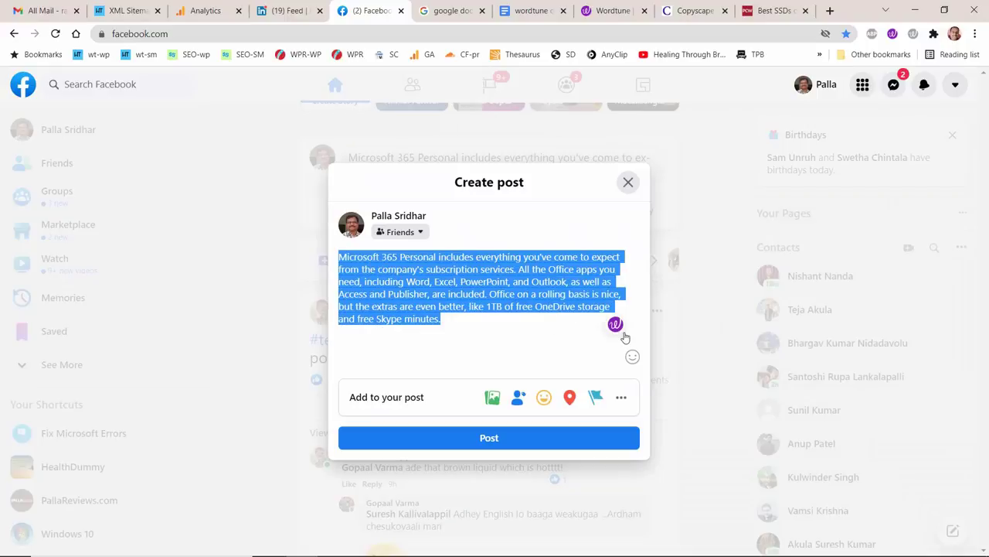
{"action": "left_click", "coordinate": [441, 301]}
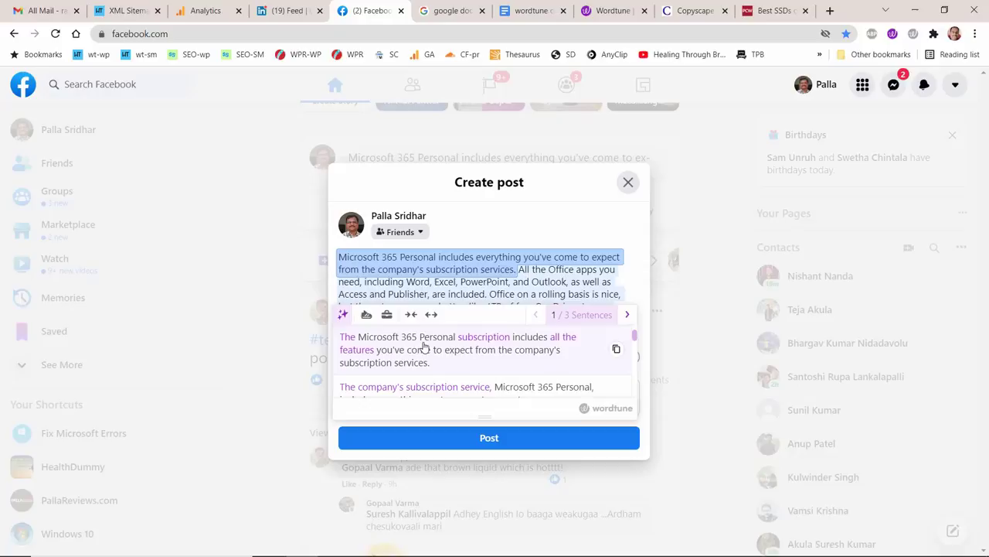
{"action": "left_click", "coordinate": [424, 349]}
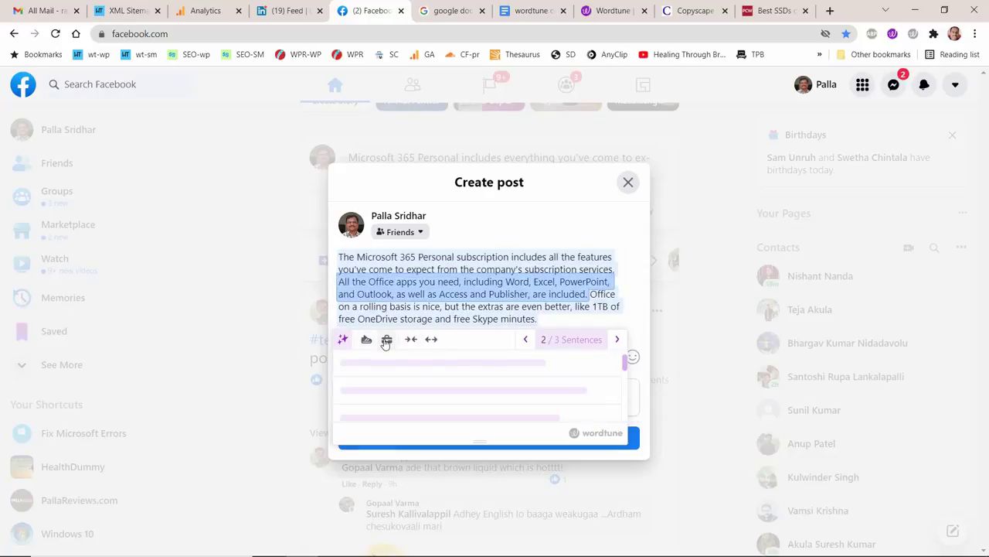
- Apply a more formal rewording to sentence two and a shorter one to sentence three
{"action": "left_click", "coordinate": [386, 340]}
{"action": "left_click", "coordinate": [437, 374]}
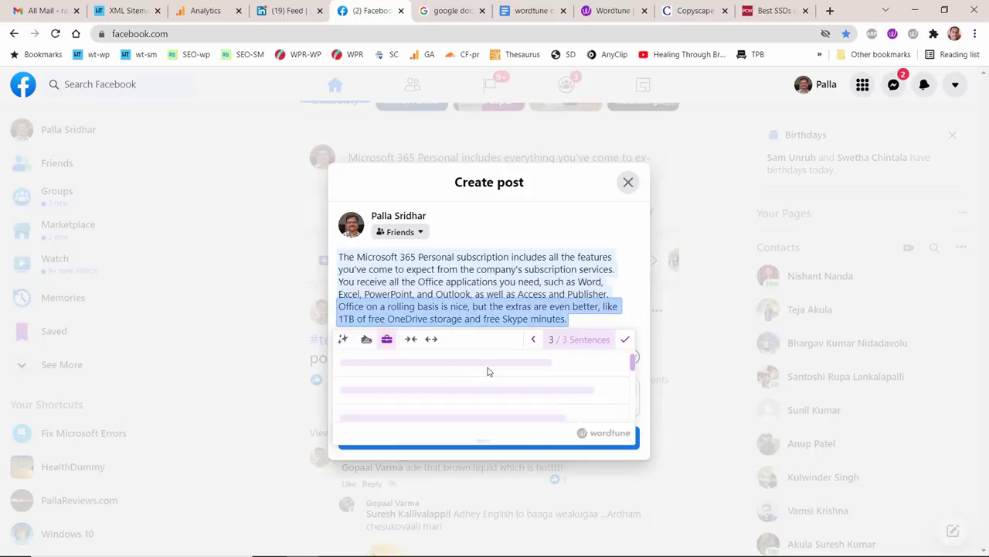
{"action": "left_click", "coordinate": [411, 338]}
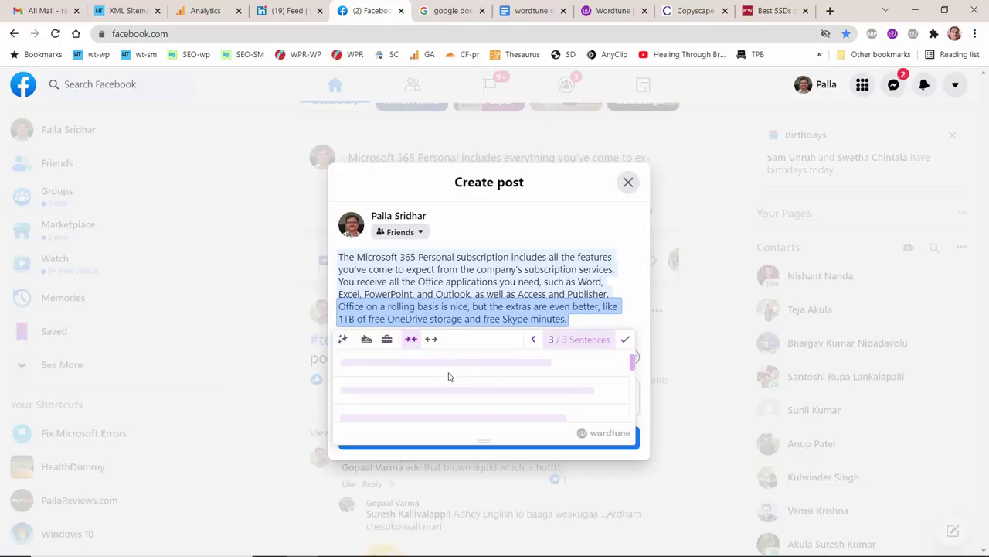
{"action": "left_click", "coordinate": [433, 371]}
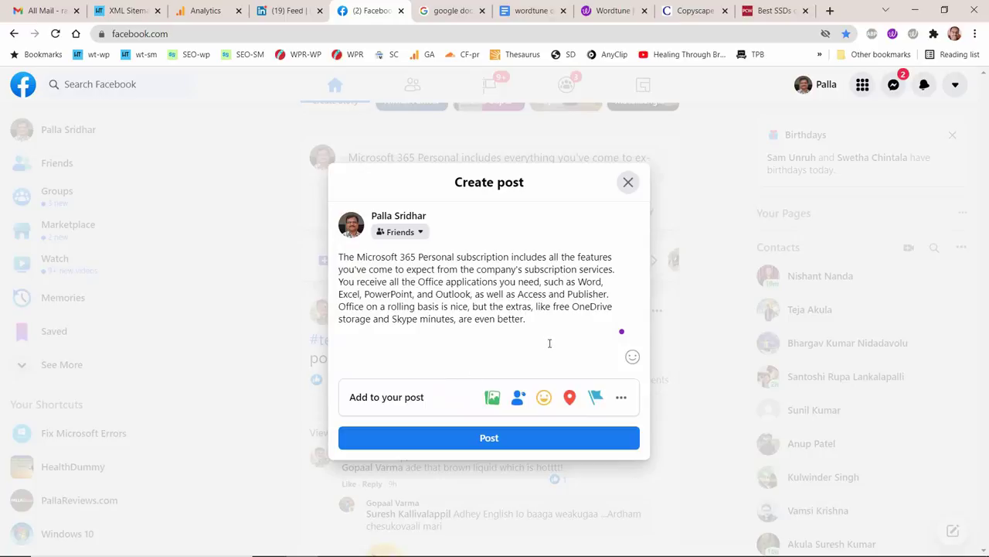
- Add two blank lines under the post, copy its text, and focus Copyscape's old text
{"action": "key", "text": "Return"}
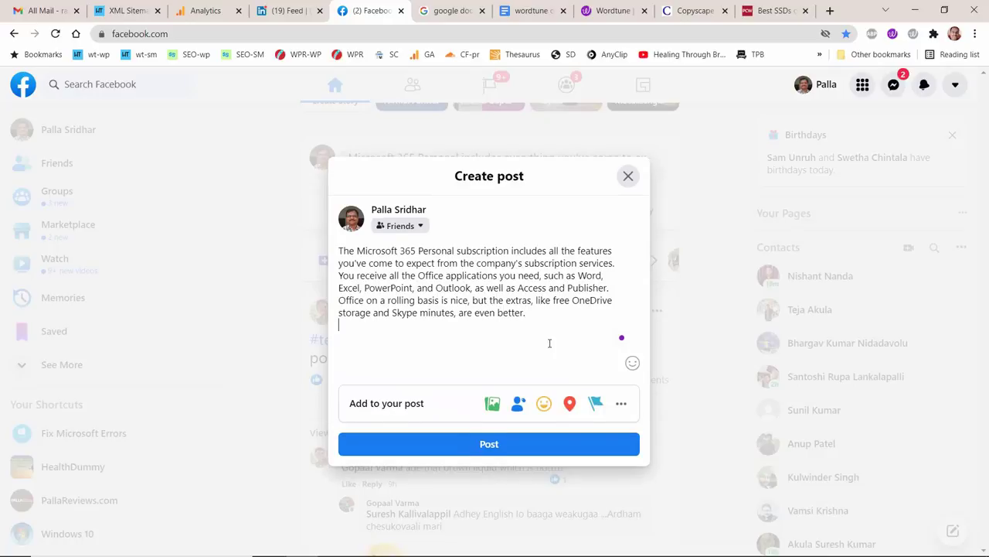
{"action": "key", "text": "Return"}
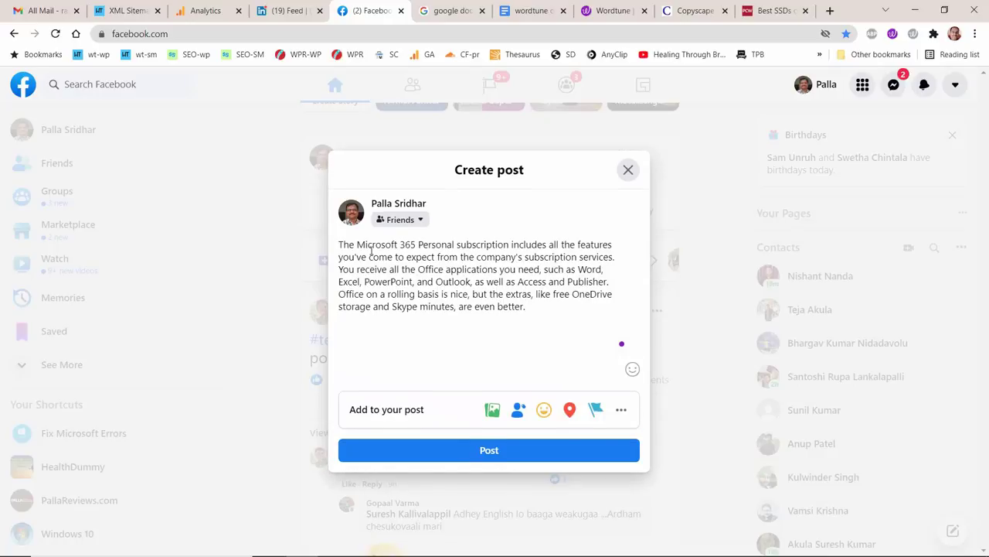
{"action": "left_click_drag", "start_coordinate": [339, 244], "coordinate": [541, 306]}
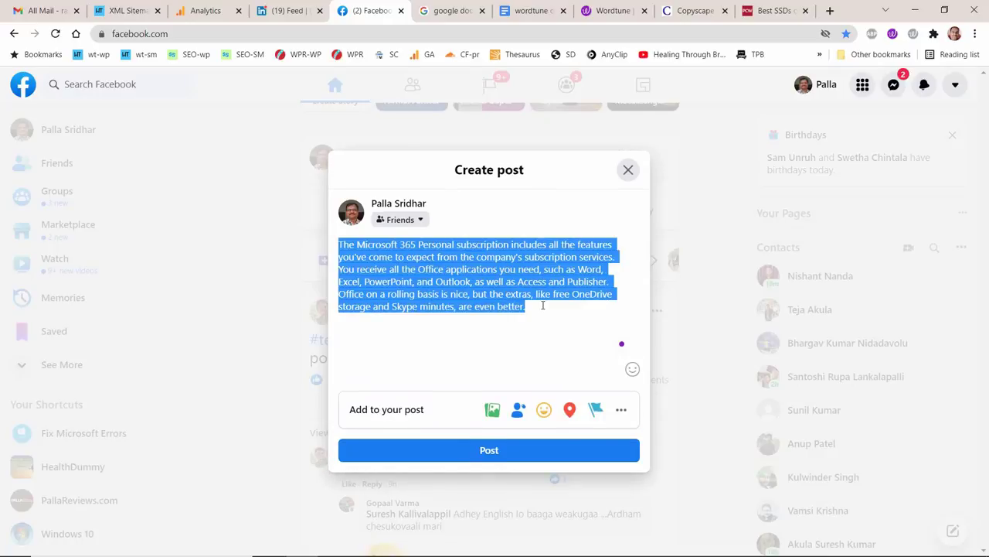
{"action": "left_click", "coordinate": [695, 10]}
{"action": "left_click", "coordinate": [452, 228]}
- Replace Copyscape's old text with the post text and run Premium Search, finding no matches
{"action": "key", "text": "ctrl+a"}
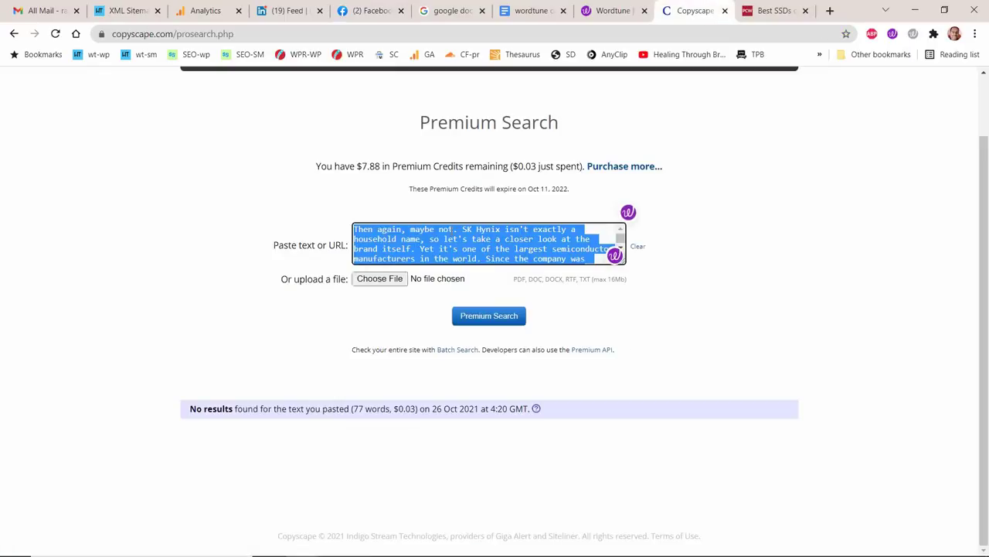
{"action": "key", "text": "ctrl+v"}
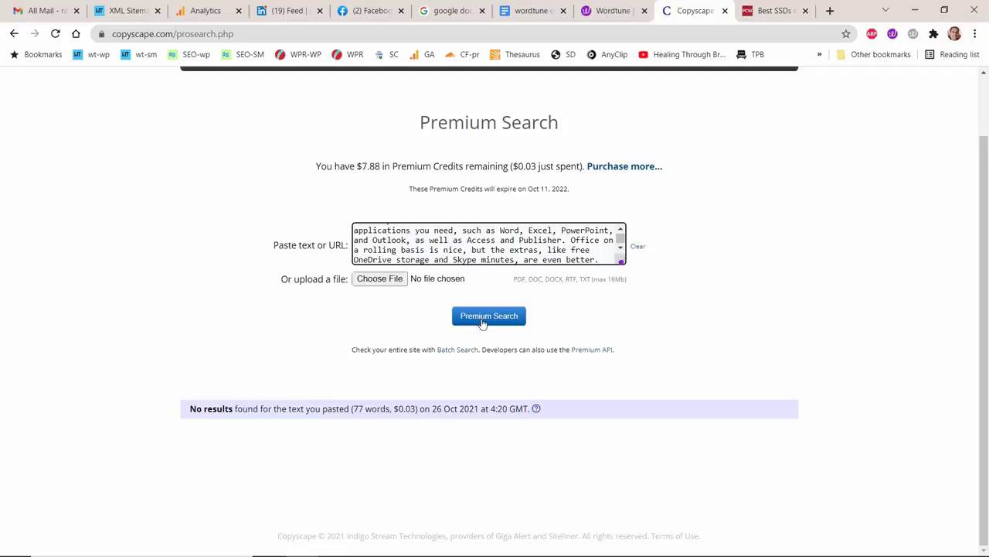
{"action": "left_click", "coordinate": [482, 322]}
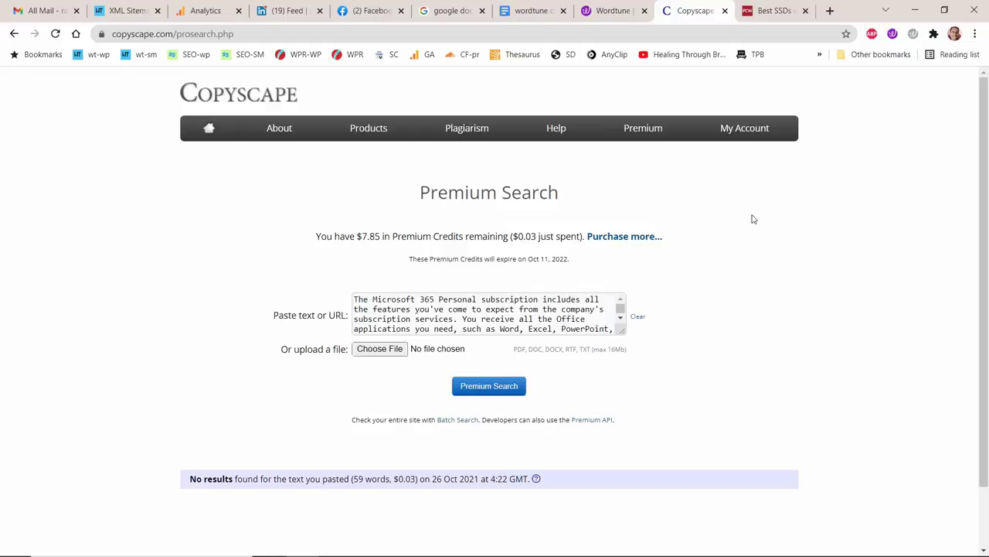
- Copy the Source line and PCWorld article URL from the wordtune Google Doc
{"action": "left_click", "coordinate": [363, 10]}
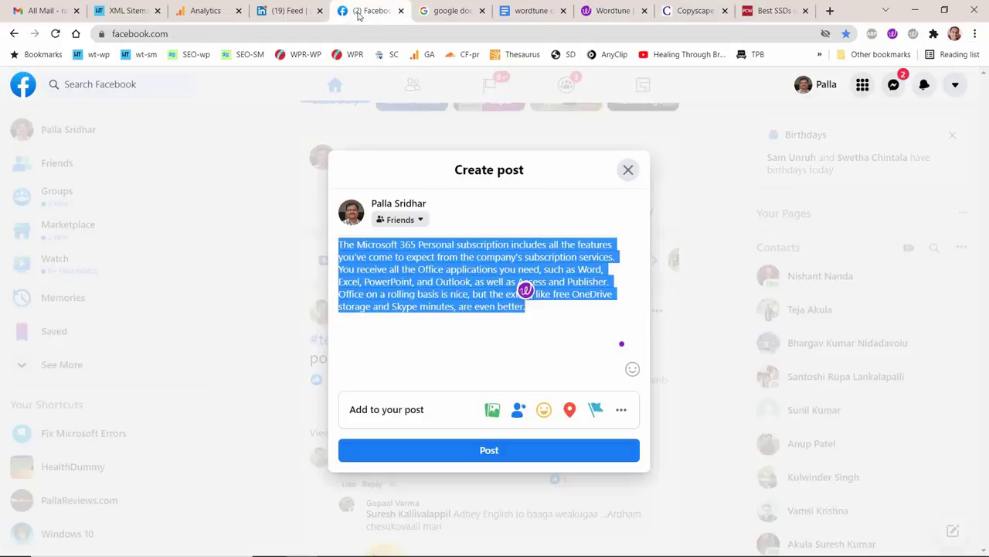
{"action": "left_click", "coordinate": [459, 329]}
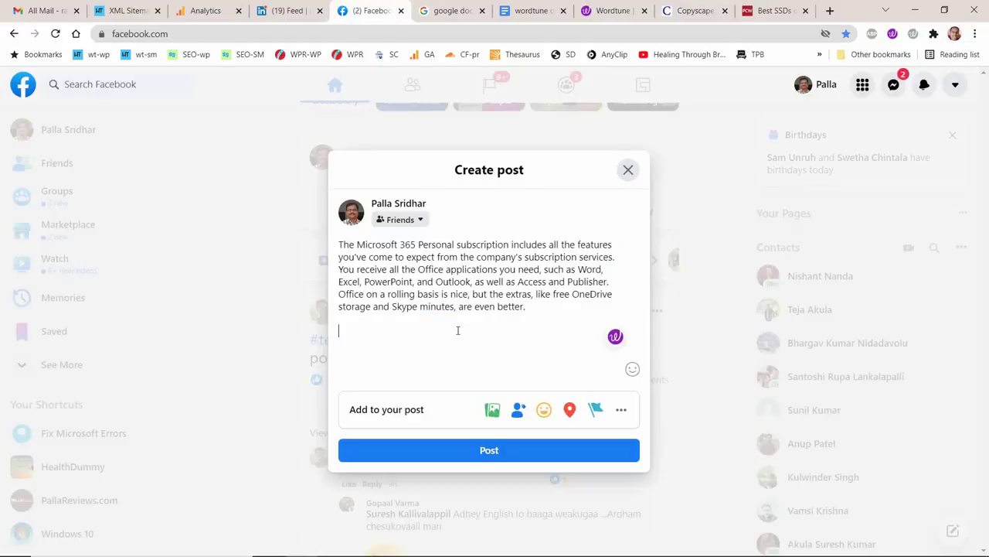
{"action": "left_click", "coordinate": [531, 10]}
{"action": "triple_click", "coordinate": [652, 295]}
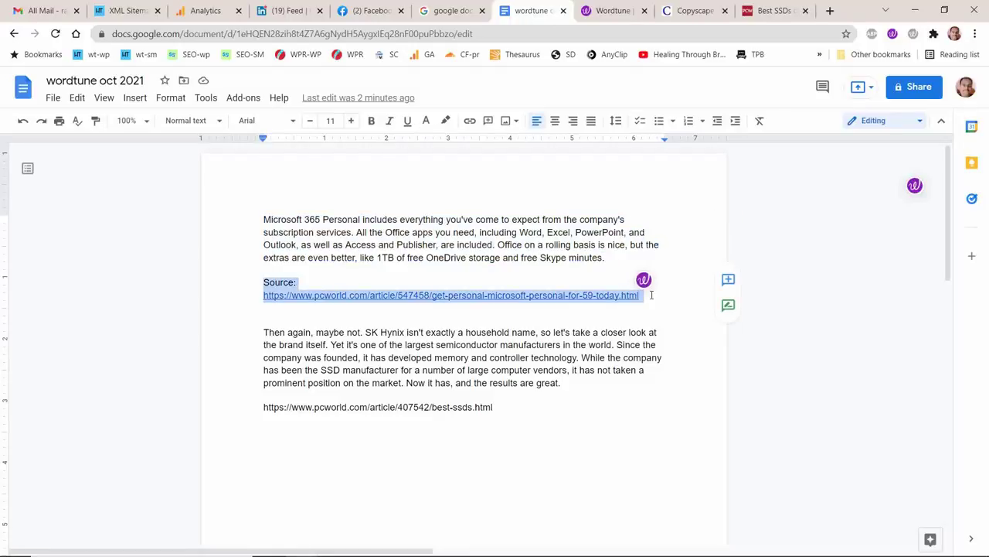
{"action": "key", "text": "ctrl+c"}
- Paste the Source line and PCWorld link below the post text and publish the post
{"action": "left_click", "coordinate": [363, 11]}
{"action": "left_click", "coordinate": [434, 324]}
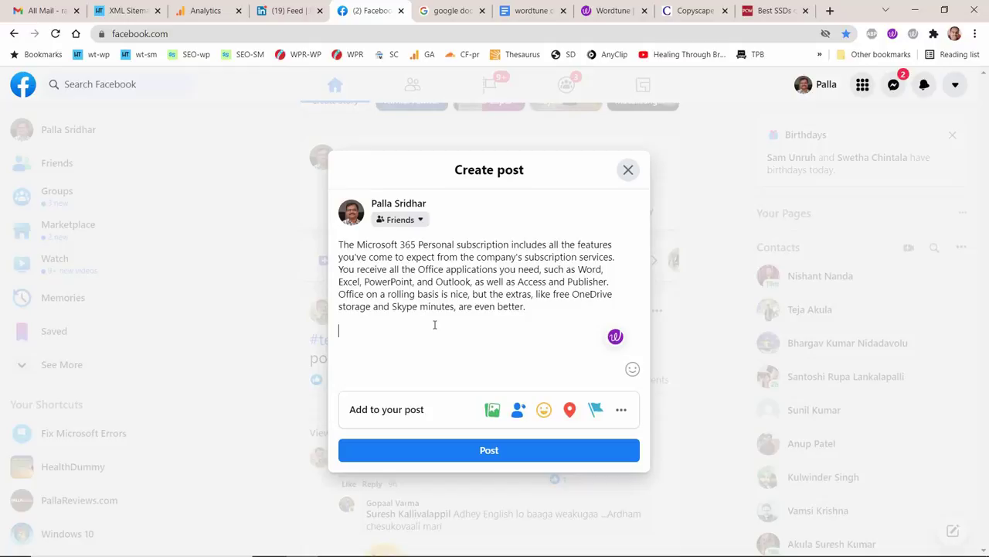
{"action": "key", "text": "ctrl+v"}
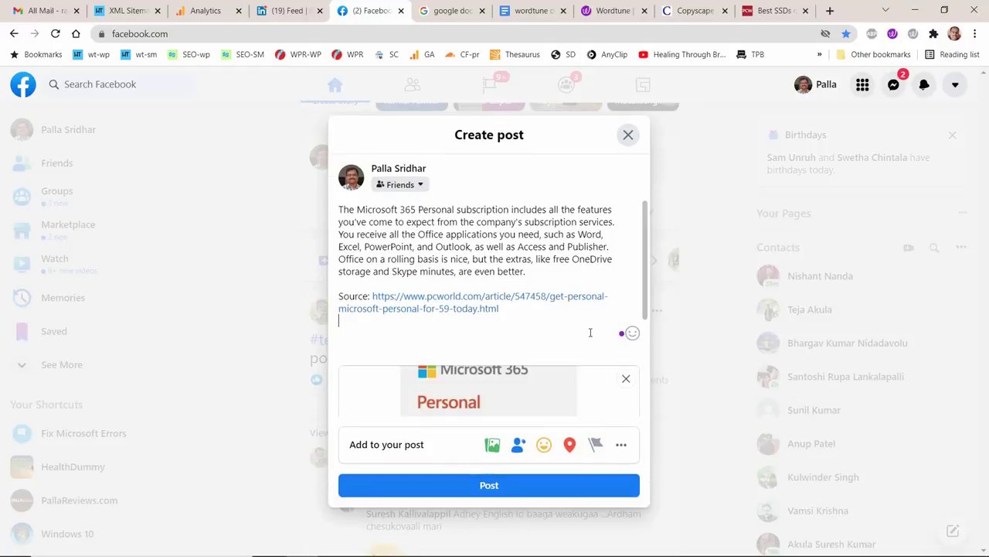
{"action": "left_click", "coordinate": [488, 484]}
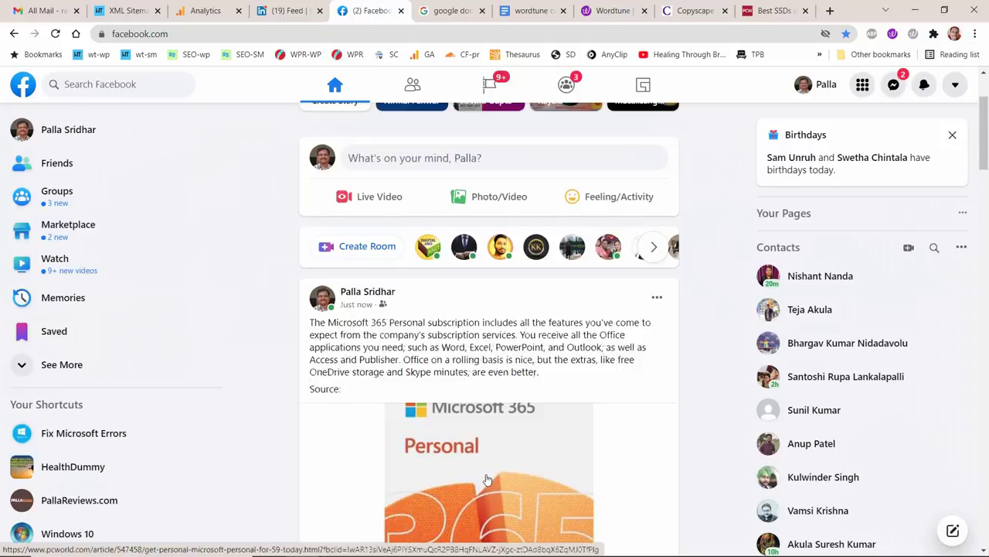
{"action": "scroll", "coordinate": [487, 483], "scroll_direction": "down", "scroll_amount": 3}
{"action": "scroll", "coordinate": [488, 479], "scroll_direction": "down", "scroll_amount": 2}
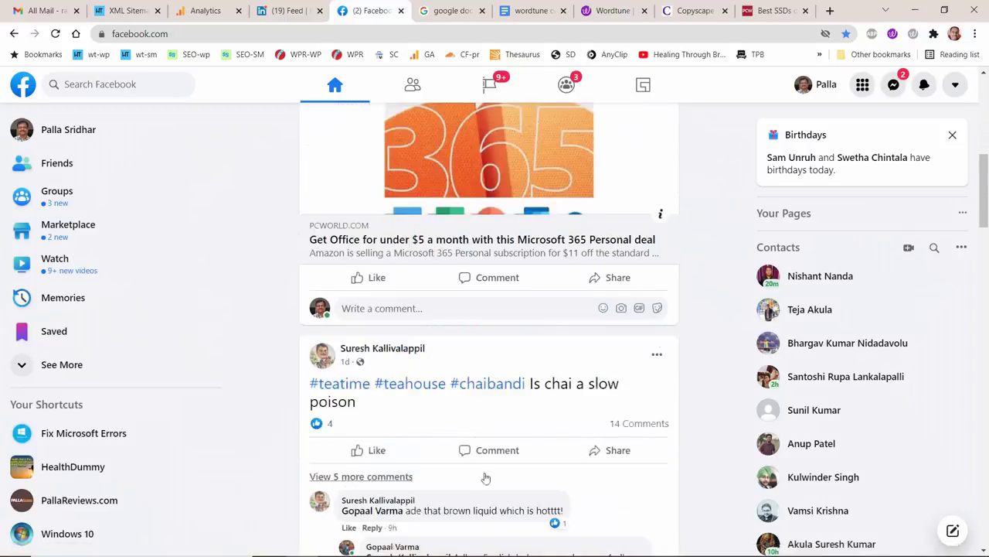
{"action": "scroll", "coordinate": [485, 476], "scroll_direction": "up", "scroll_amount": 2}
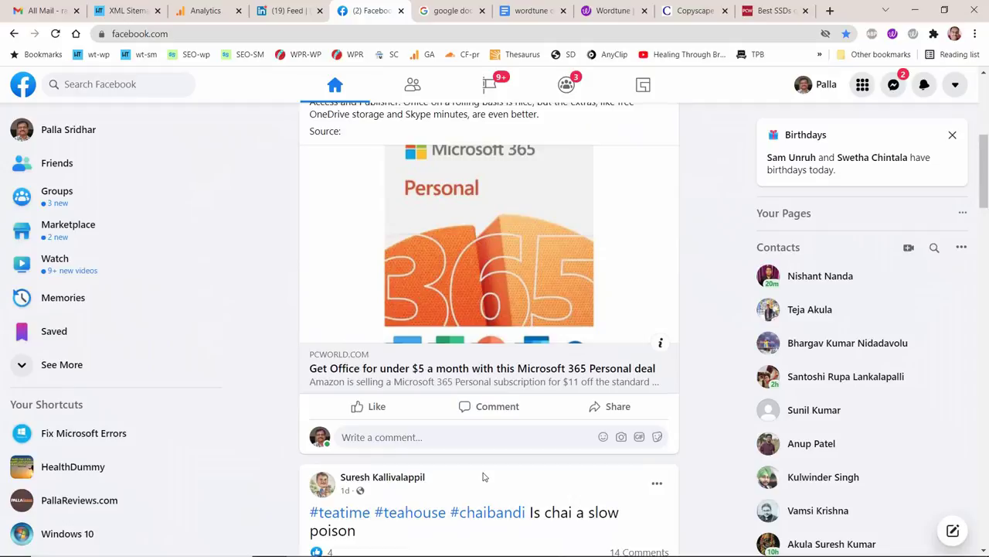
{"action": "scroll", "coordinate": [483, 476], "scroll_direction": "up", "scroll_amount": 2}
{"action": "scroll", "coordinate": [481, 476], "scroll_direction": "up", "scroll_amount": 1}
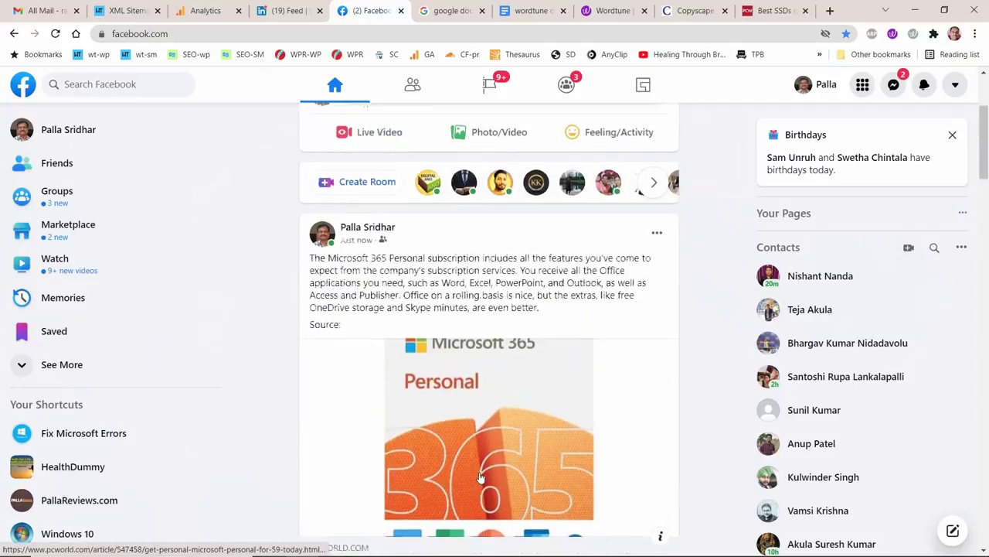